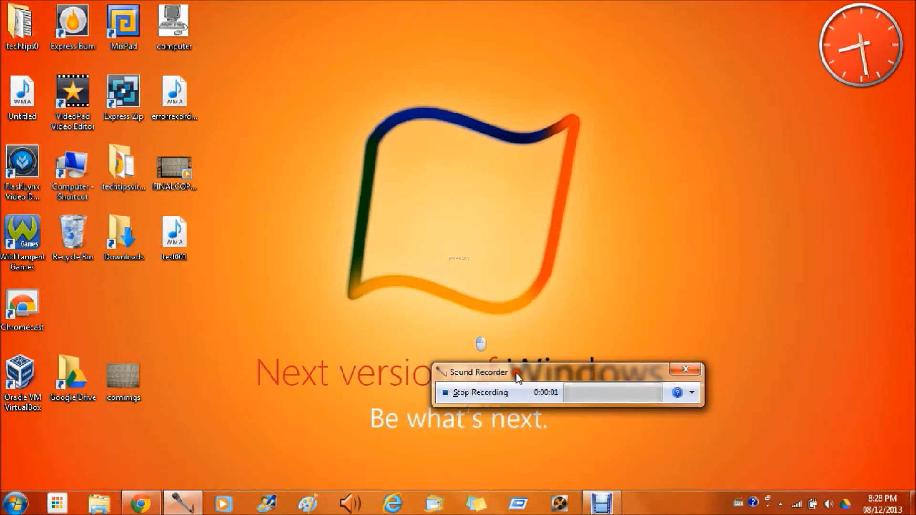
Step: Minimize Sound Recorder and restore the Chrome window with the Weebly editor
click(605, 502)
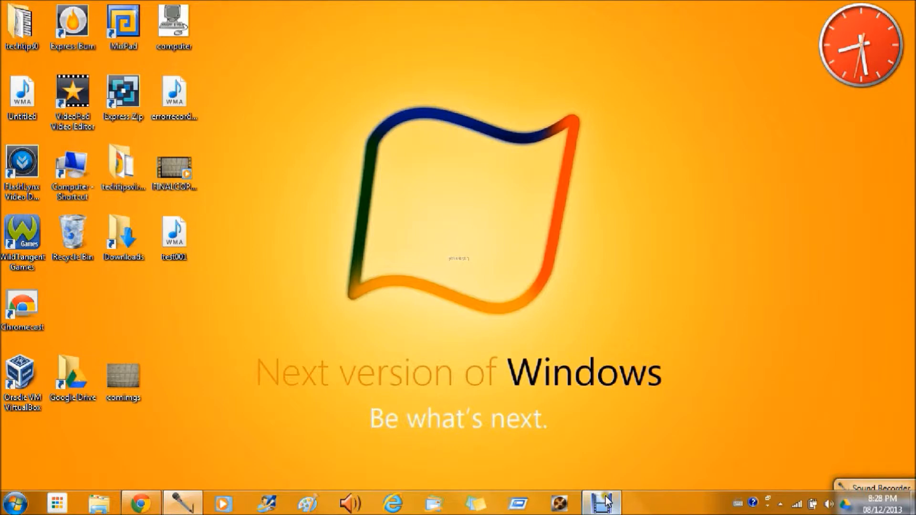
mouse_move(141, 503)
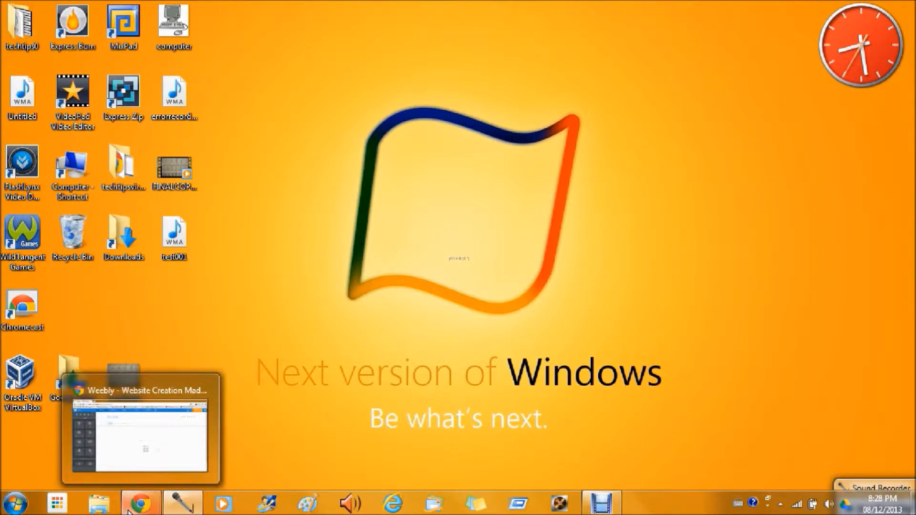
click(132, 505)
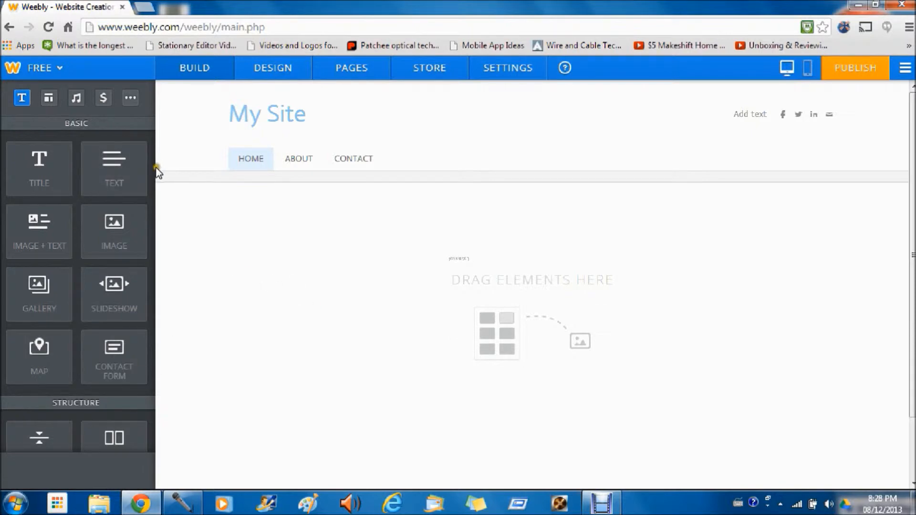
scroll(143, 218, down, 3)
scroll(143, 237, down, 3)
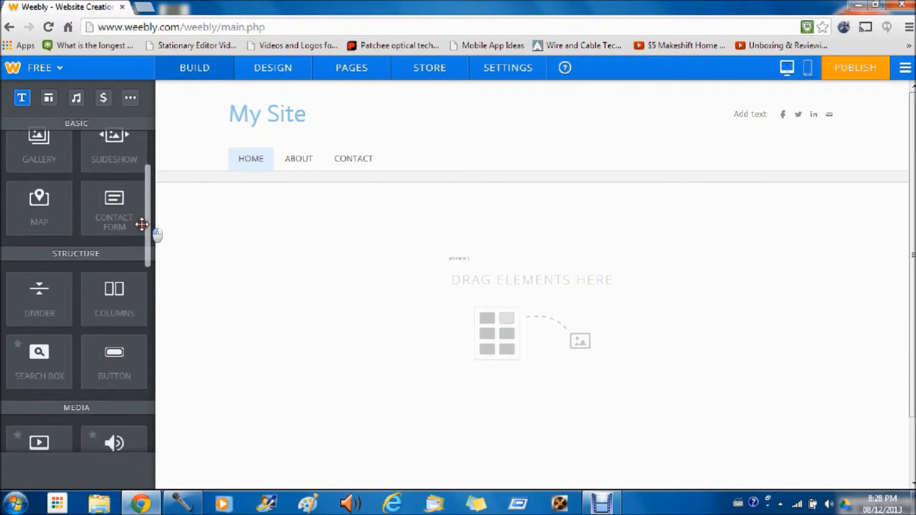
scroll(140, 272, down, 3)
scroll(135, 295, down, 2)
scroll(134, 296, down, 3)
scroll(133, 336, down, 2)
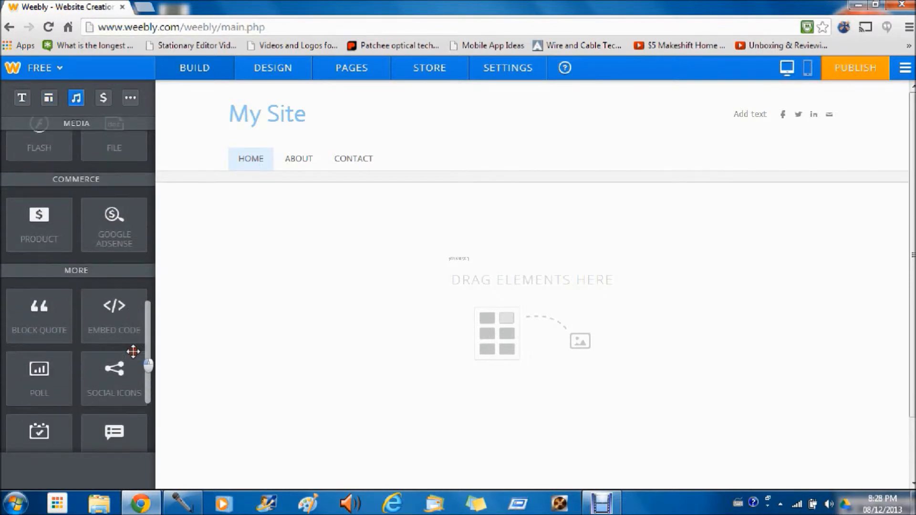
scroll(133, 352, down, 2)
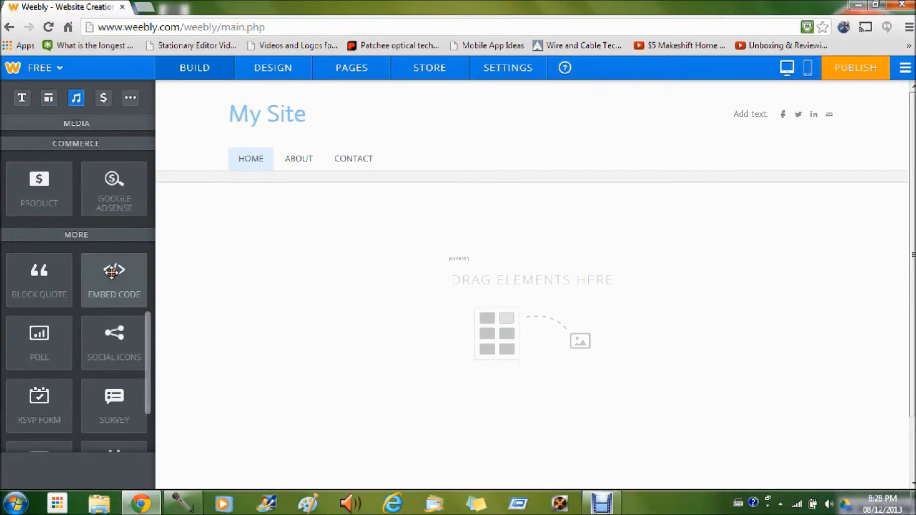
Step: Drag an Embed Code element from the More section onto the home page's drop area
mouse_move(114, 273)
mouse_down()
mouse_move(517, 304)
mouse_move(271, 222)
mouse_up()
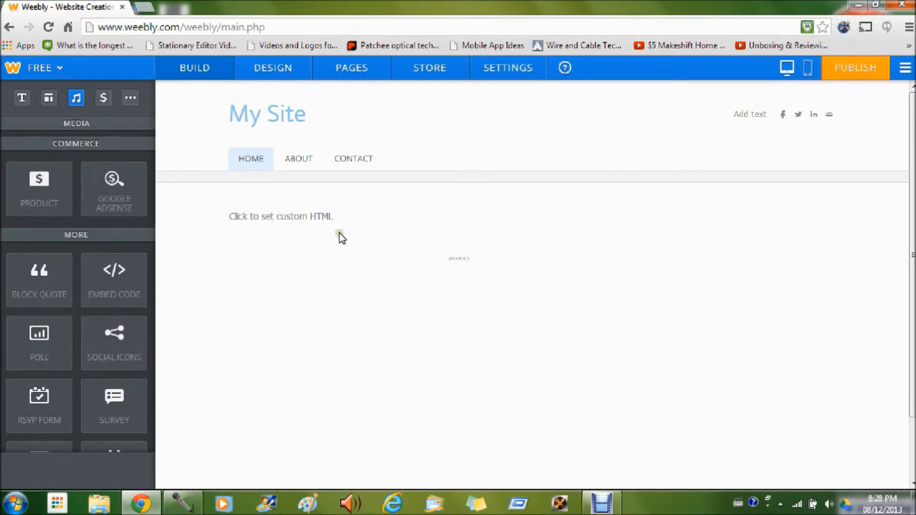
click(340, 233)
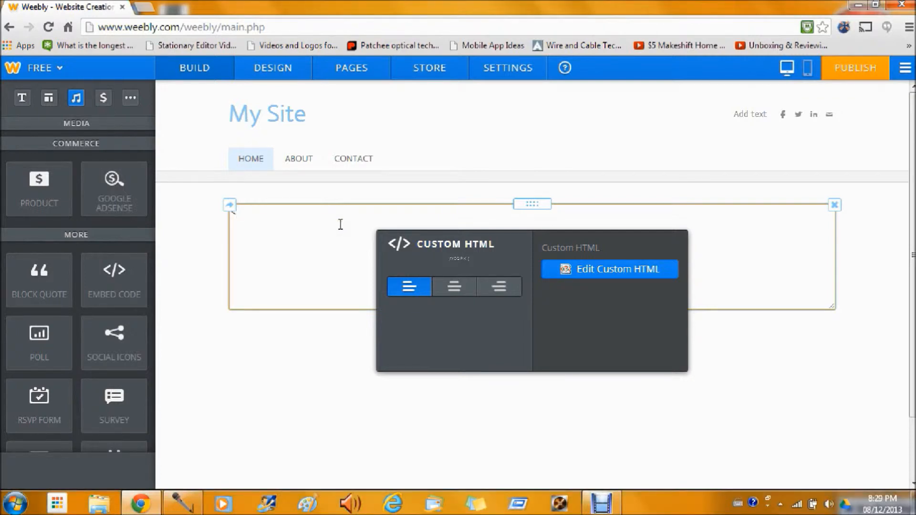
text(p)
text(>)
text(hello)
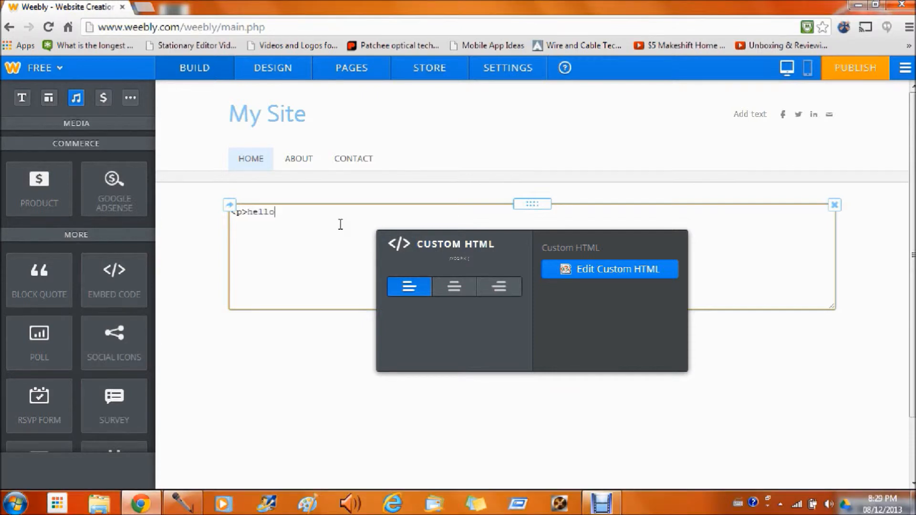
text( this)
text( is a)
text( tech ti)
text(ps t)
text(est)
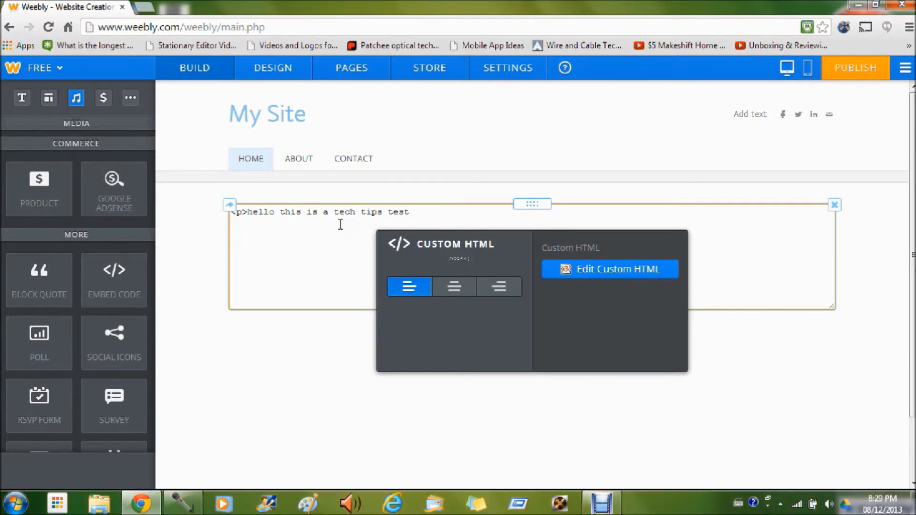
text(<)
text(/)
text(p)
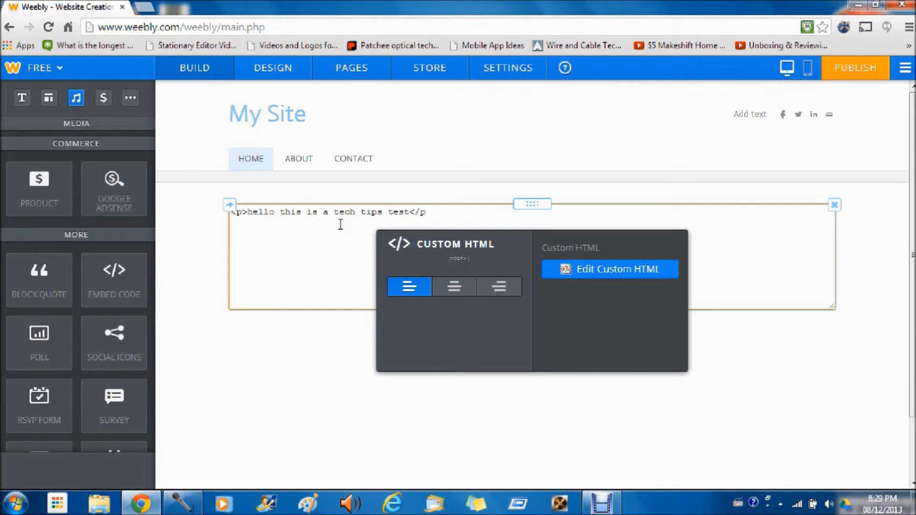
text(>)
Step: Enter <p>hello this is a tech tips test</p> into the embed block and close its editor
click(289, 413)
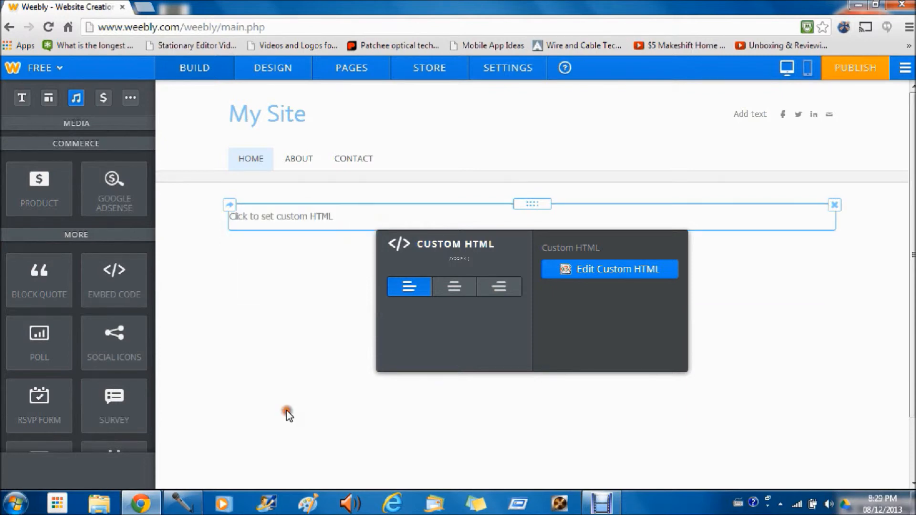